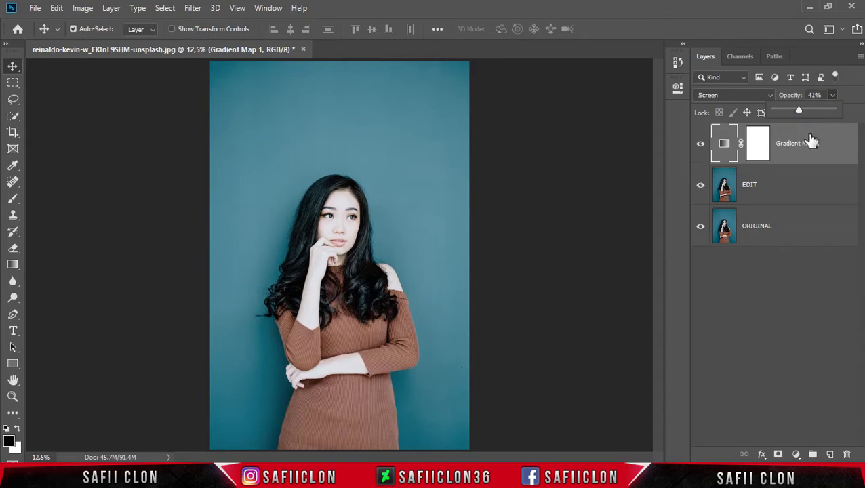
Add a Black & White adjustment layer above the gradient map and set its Yellows to 38
left_click(810, 139)
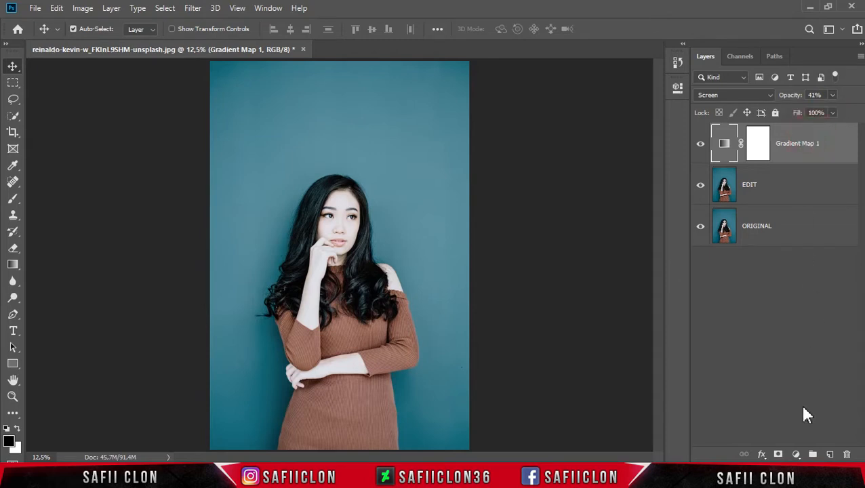
left_click(797, 455)
left_click(801, 356)
left_click_drag(562, 168, 566, 196)
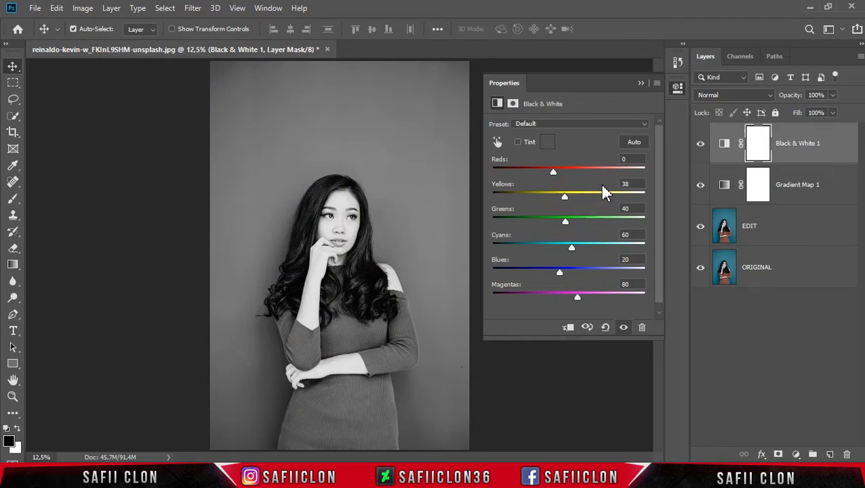
left_click(640, 84)
left_click(832, 142)
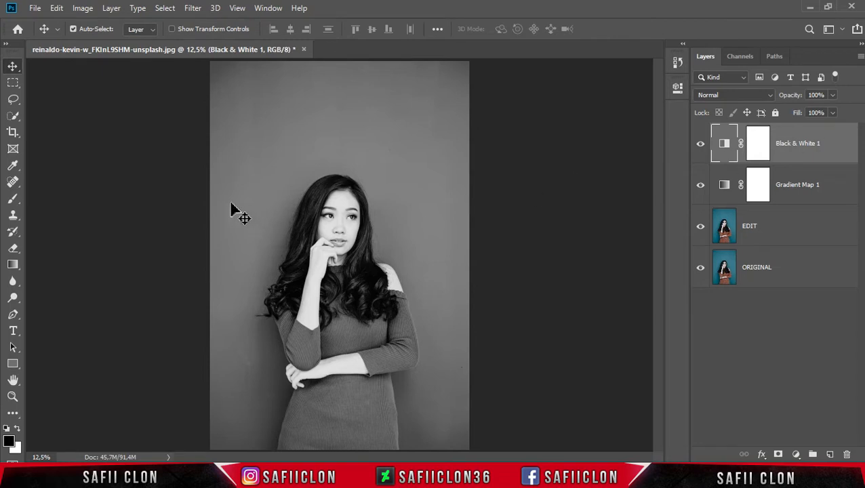
Crop the photo by trimming equal strips off its upper and lower edges, keeping the full width
left_click(13, 133)
left_click(668, 29)
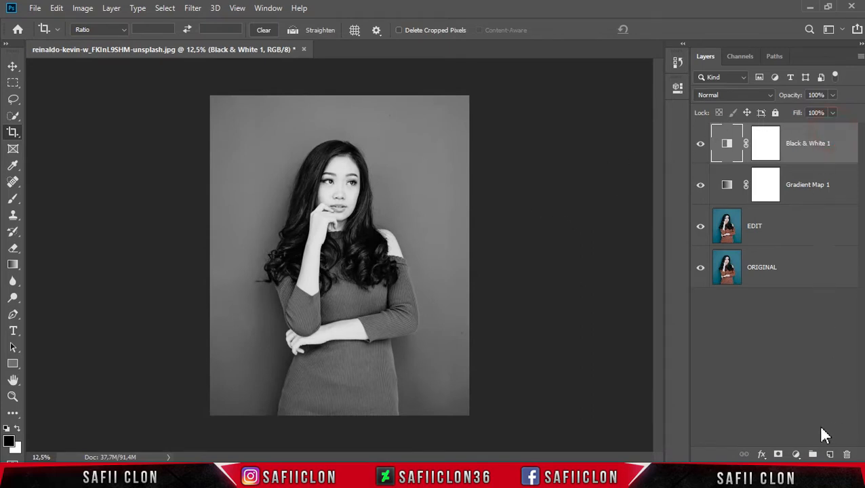
Add a Gradient fill layer above the black and white adjustment and set its starting colour stop to white (ffffff)
left_click(798, 453)
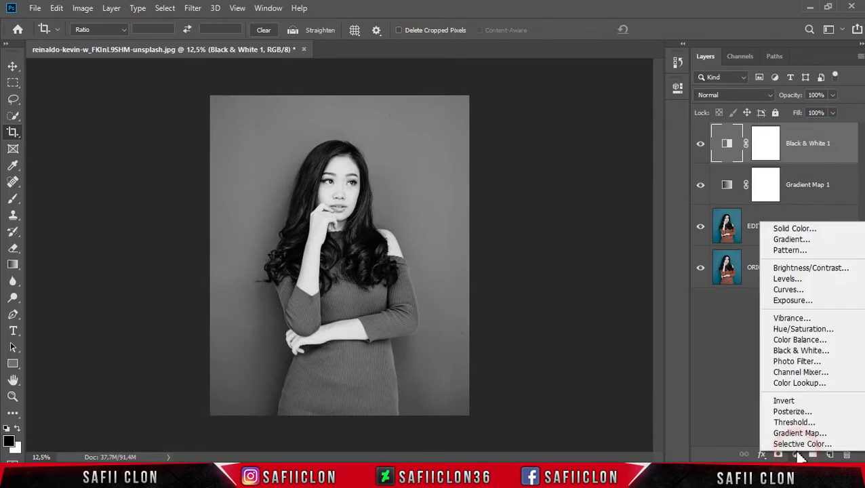
left_click(805, 240)
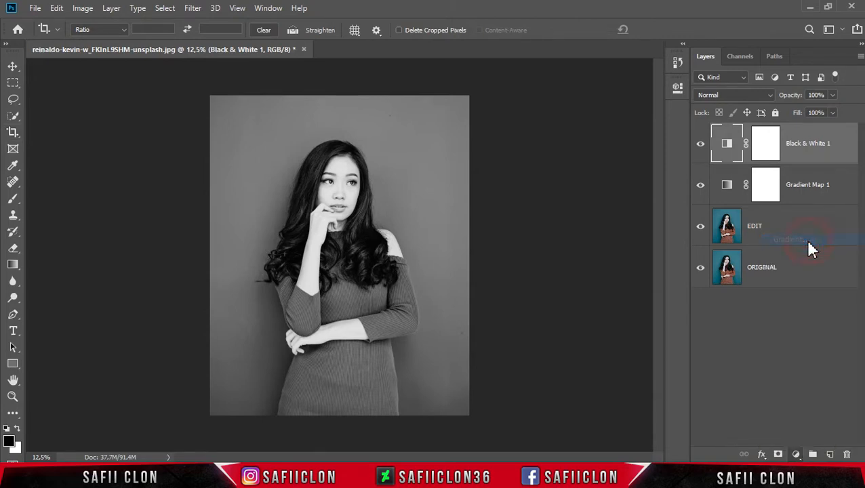
left_click(568, 117)
left_click(499, 282)
left_click(557, 337)
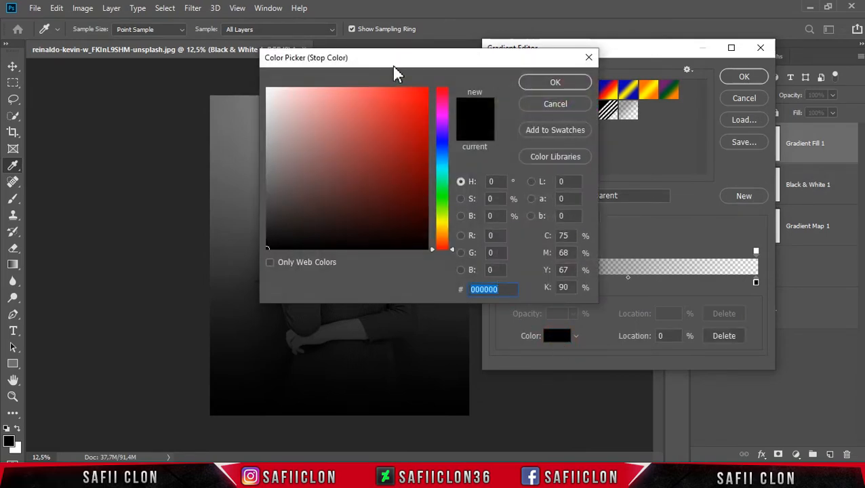
left_click_drag(392, 63, 559, 61)
left_click_drag(491, 151, 431, 84)
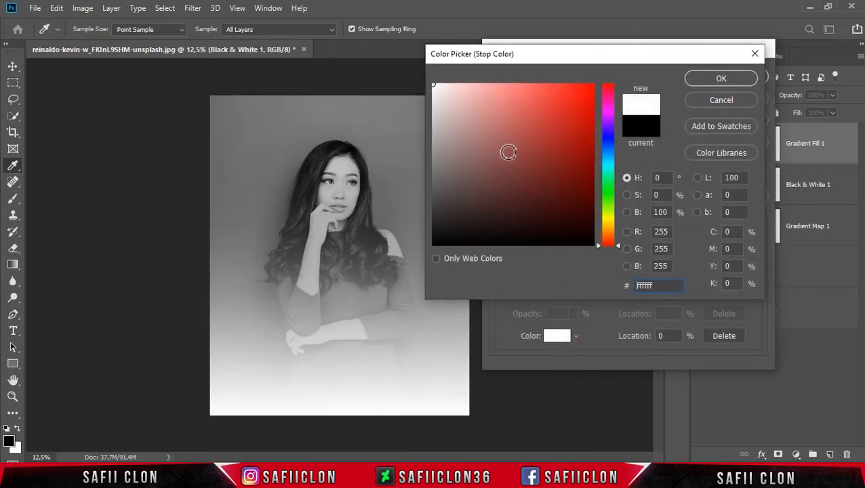
left_click(718, 79)
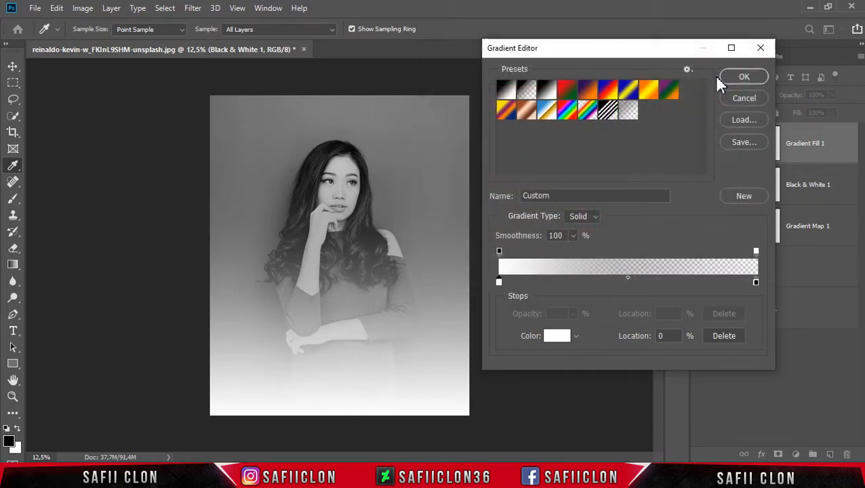
Set the gradient's end colour stop to white (ffffff) and accept the edited gradient
left_click(755, 284)
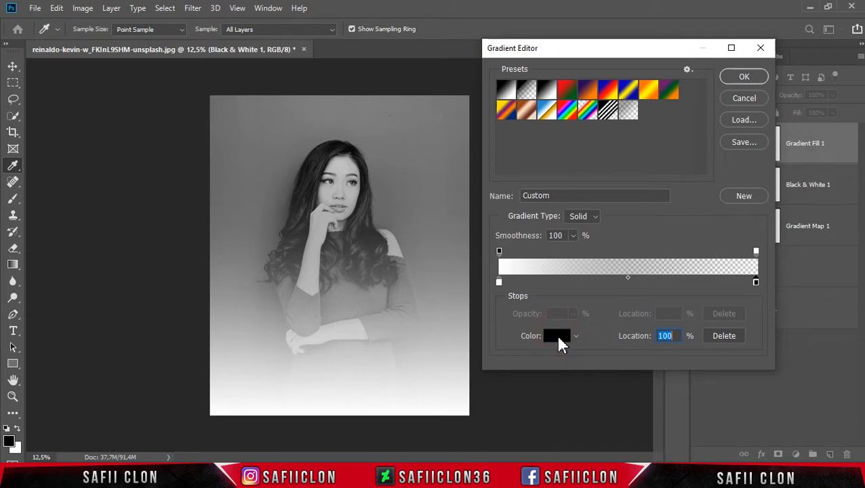
left_click(554, 337)
left_click_drag(510, 197, 429, 86)
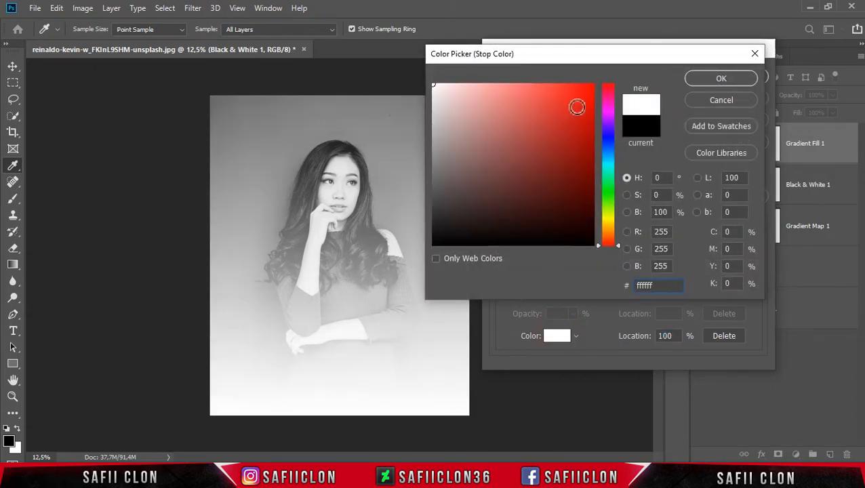
left_click(719, 80)
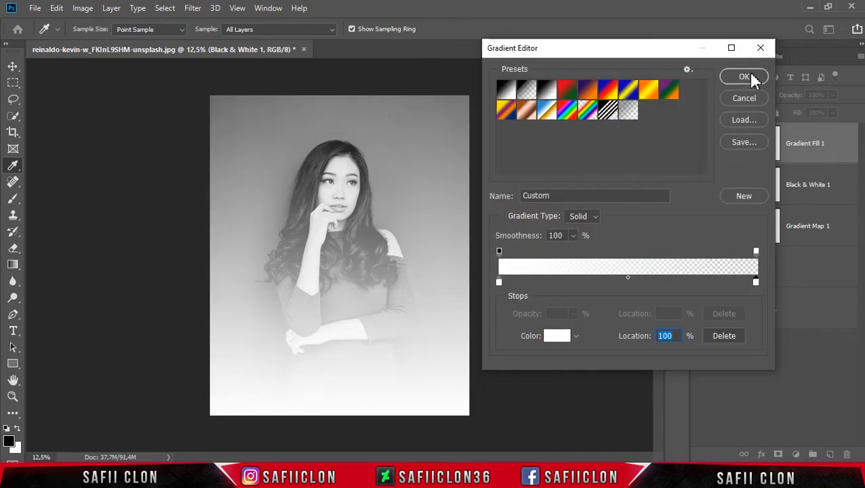
left_click(745, 77)
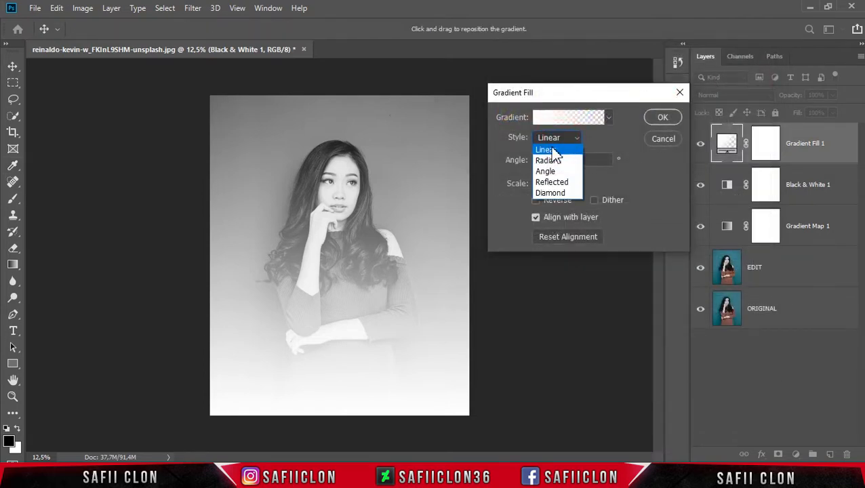
Make the gradient fill Radial and reversed with a scale of 122%, and apply it
left_click(546, 160)
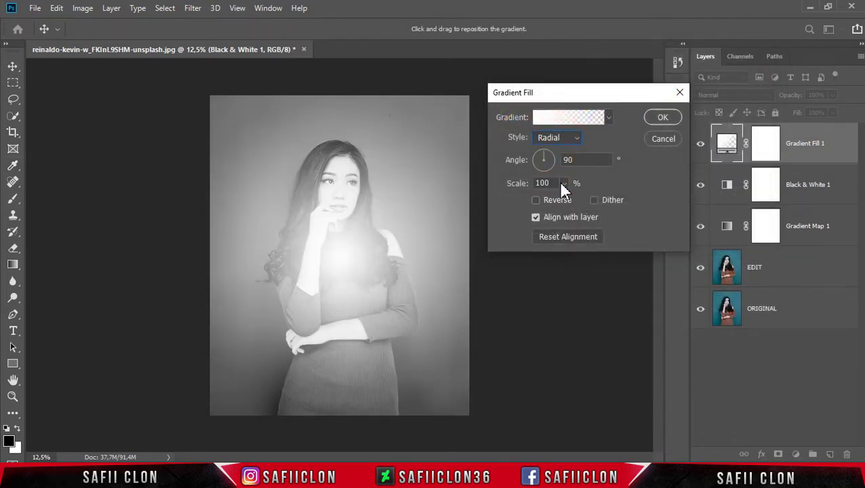
left_click(536, 200)
left_click(564, 184)
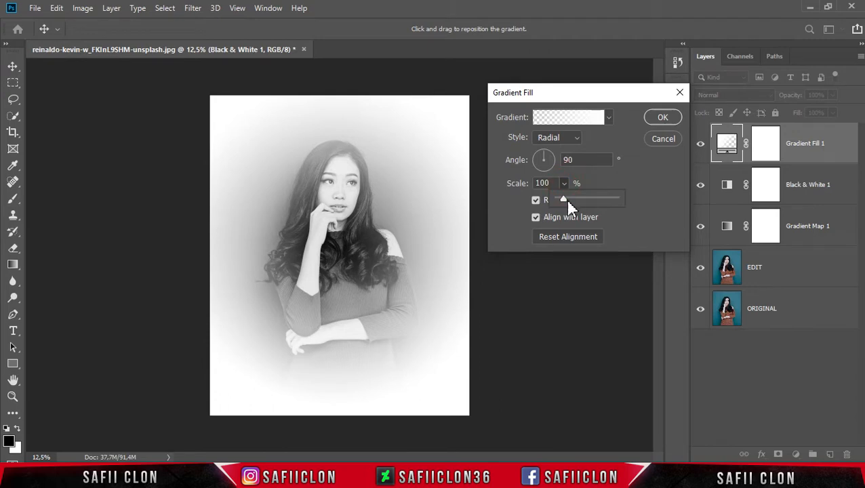
left_click_drag(563, 198, 569, 196)
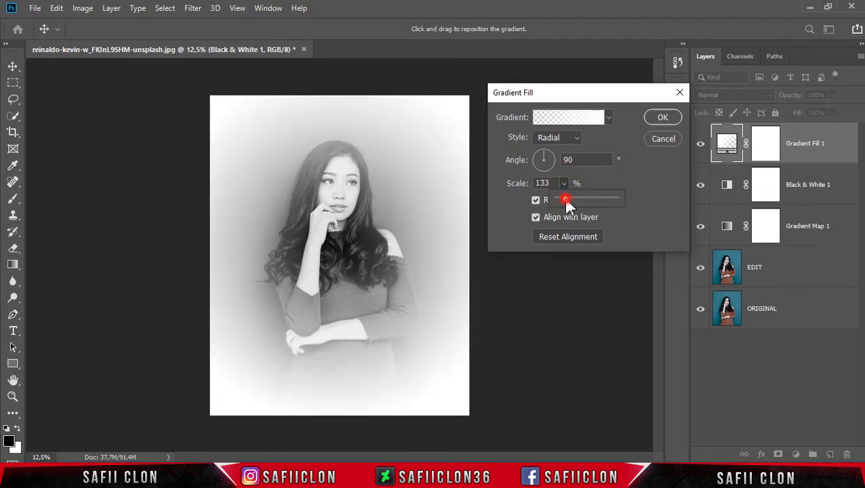
left_click_drag(566, 198, 567, 198)
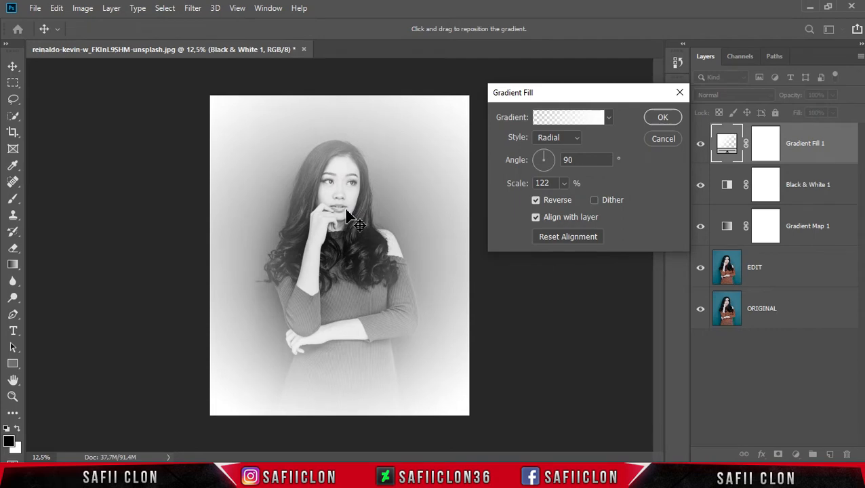
left_click(661, 120)
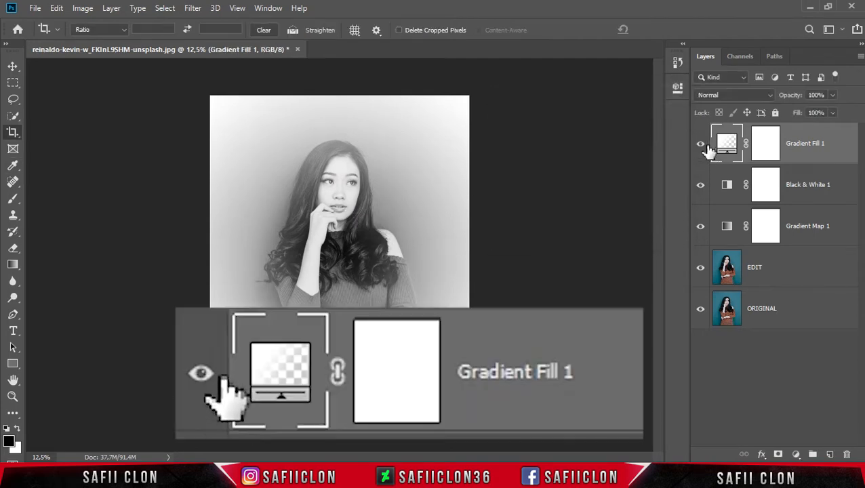
Select the gradient fill's layer mask and lower the layer's opacity to 78%
left_click(701, 144)
left_click(701, 144)
left_click(765, 143)
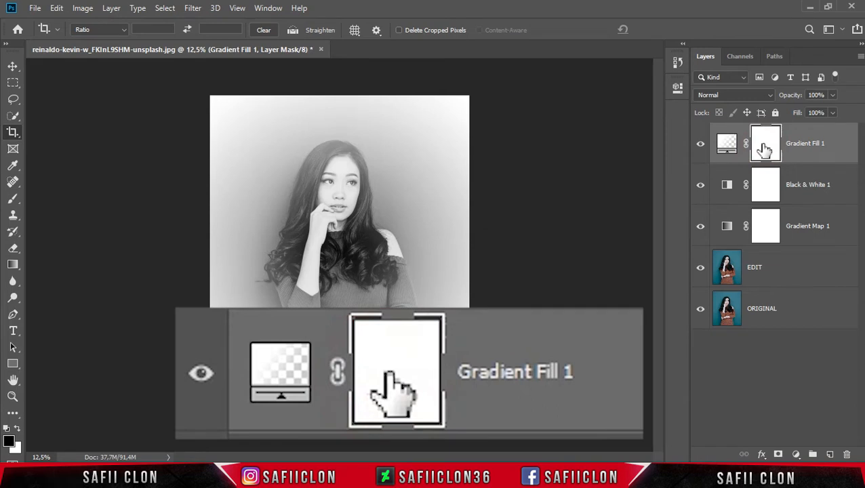
left_click(832, 96)
left_click_drag(828, 108, 820, 111)
Paint black on the gradient fill's mask over the woman's hair, face and sleeve, using a soft brush at 19% opacity enlarged to 800
left_click(12, 198)
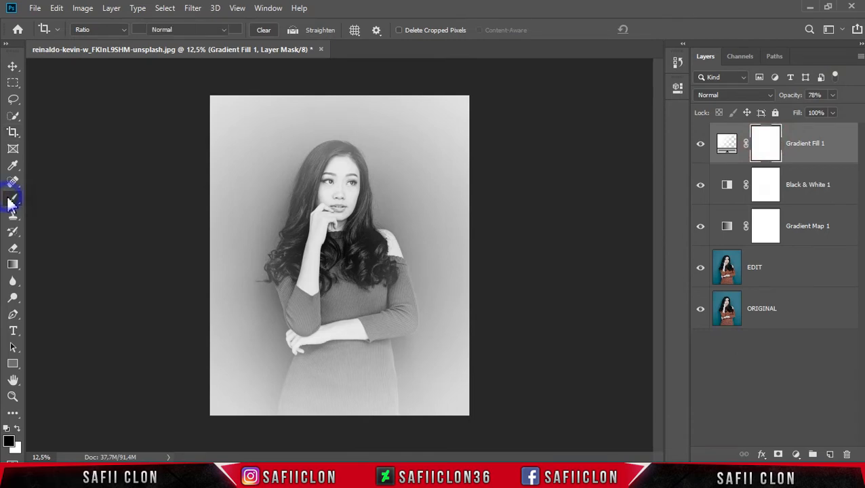
left_click(72, 200)
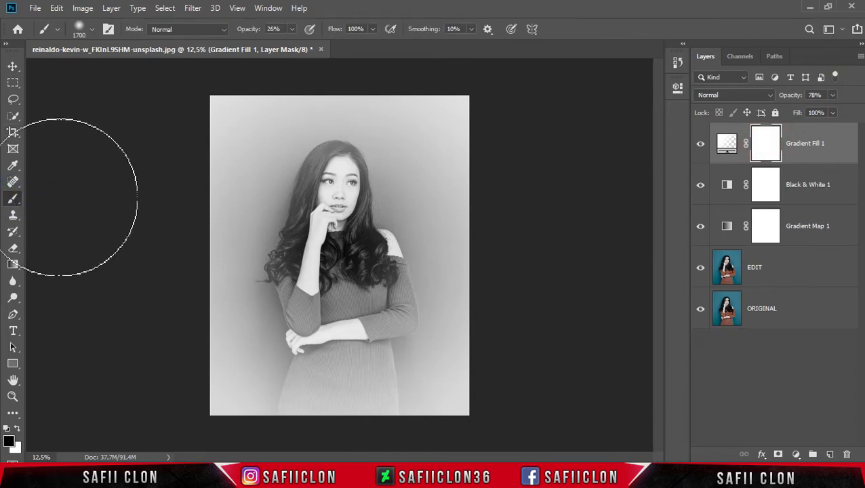
left_click(93, 31)
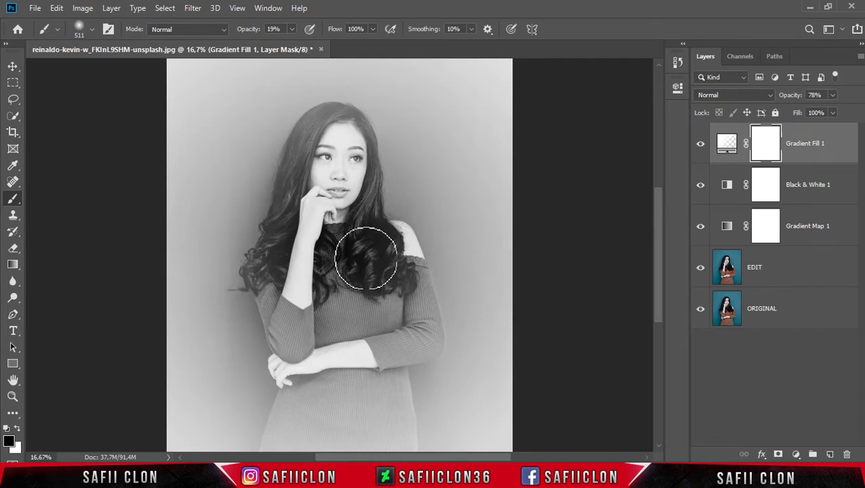
scroll(366, 258, "up", 3)
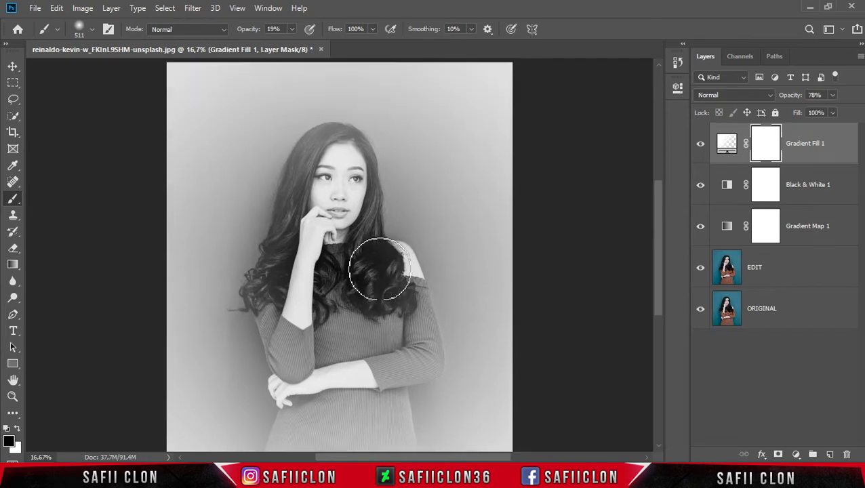
mouse_move(316, 183)
left_mouse_down()
mouse_move(276, 221)
mouse_move(298, 221)
mouse_move(292, 267)
mouse_move(302, 194)
mouse_move(283, 268)
left_mouse_up()
key("]")
key("]")
mouse_move(332, 170)
left_mouse_down()
mouse_move(366, 220)
mouse_move(393, 292)
mouse_move(285, 187)
mouse_move(253, 274)
left_mouse_up()
key("]")
left_click_drag(258, 349, 269, 377)
scroll(270, 378, "down", 3)
left_click_drag(253, 256, 284, 365)
left_click_drag(347, 147, 358, 273)
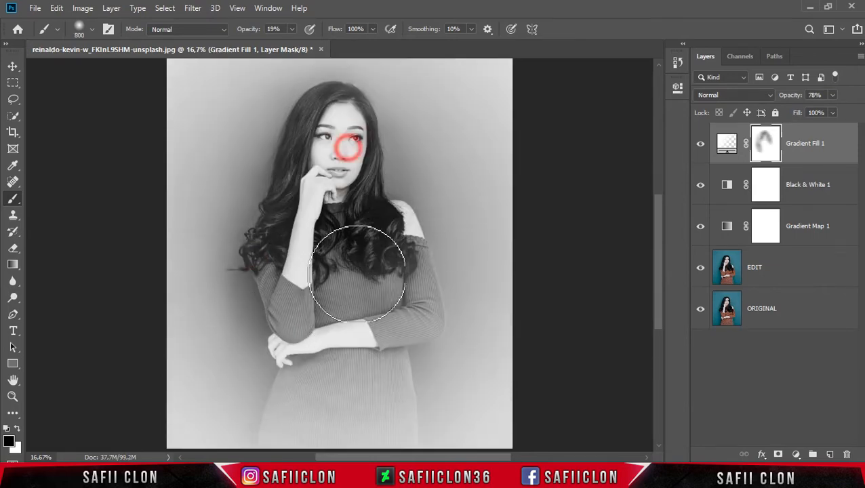
Continue masking the fill over the arms, dress and outline of the woman, enlarging the brush to 1000
left_click_drag(425, 268, 409, 374)
mouse_move(380, 323)
left_mouse_down()
mouse_move(306, 344)
mouse_move(282, 337)
left_mouse_up()
mouse_move(253, 407)
left_mouse_down()
mouse_move(318, 378)
mouse_move(406, 363)
left_mouse_up()
key("]")
key("]")
mouse_move(419, 321)
left_mouse_down()
mouse_move(427, 210)
mouse_move(419, 164)
mouse_move(379, 125)
left_mouse_up()
scroll(372, 239, "up", 3)
left_click(359, 159)
left_click(250, 209)
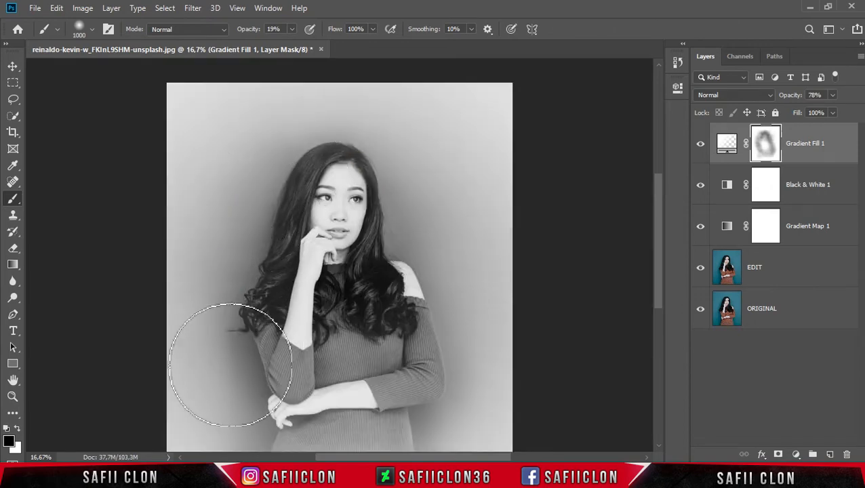
scroll(270, 357, "down", 3)
left_click(230, 347)
Reduce the brush opacity to 10%, mask the fill over the lower dress, and compare the image with and without the fill layer
key("1")
scroll(311, 339, "up", 2)
mouse_move(292, 361)
left_mouse_down()
mouse_move(311, 378)
mouse_move(381, 351)
left_mouse_up()
scroll(357, 335, "down", 3)
left_click_drag(290, 334, 384, 347)
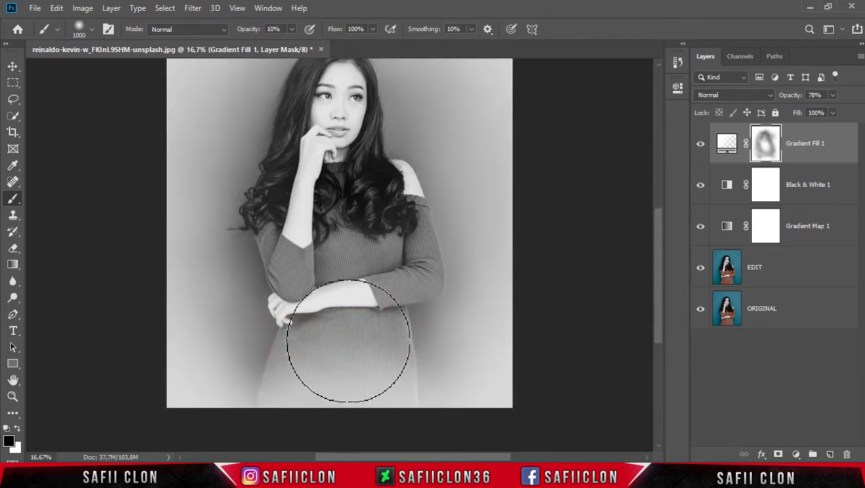
scroll(454, 285, "up", 3)
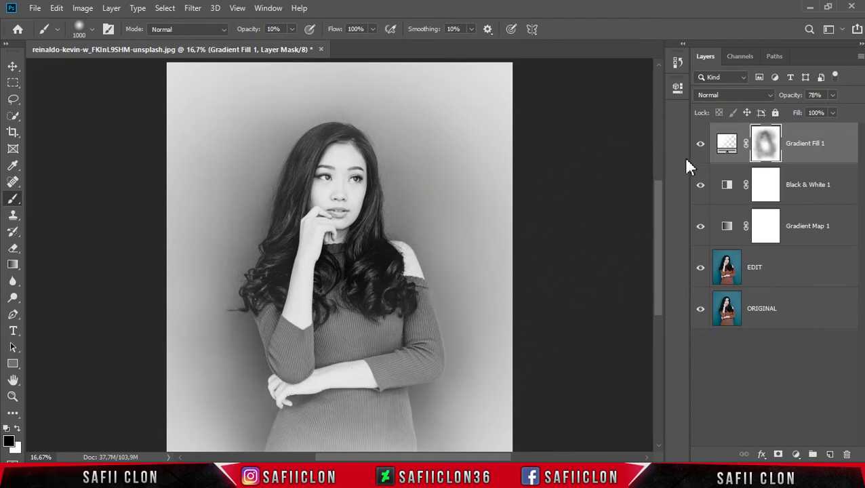
left_click(701, 147)
left_click(701, 147)
left_click(701, 146)
left_click(701, 146)
Add a Curves adjustment layer above the gradient fill with a midtone point at input 123 and output 135
left_click(832, 144)
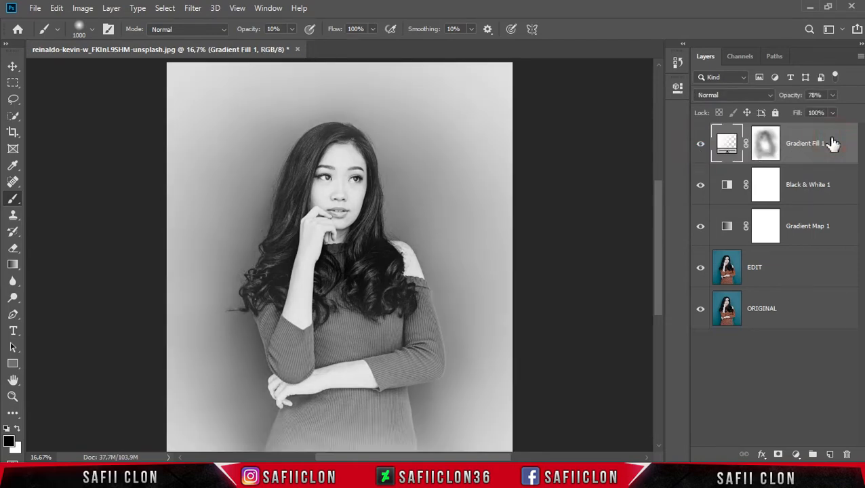
left_click(795, 453)
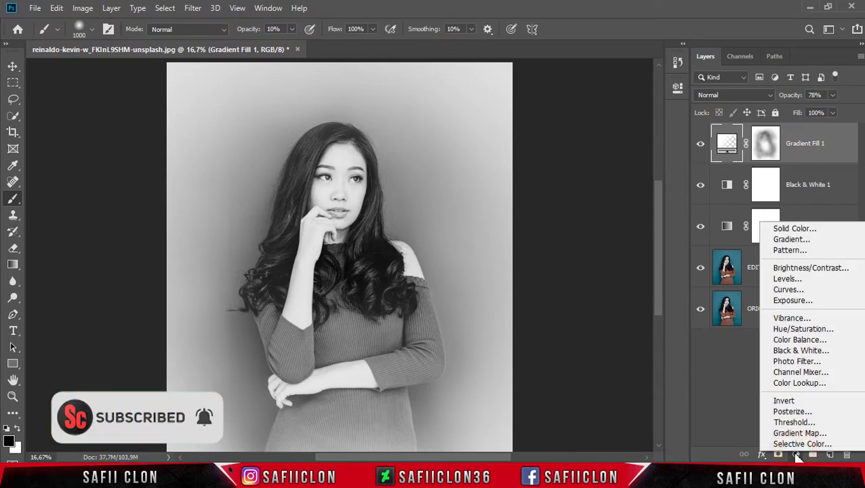
left_click(793, 290)
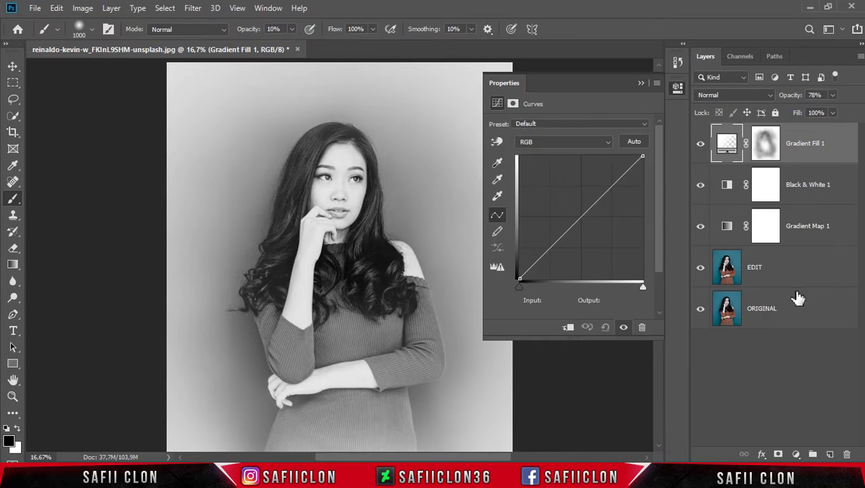
left_click(580, 217)
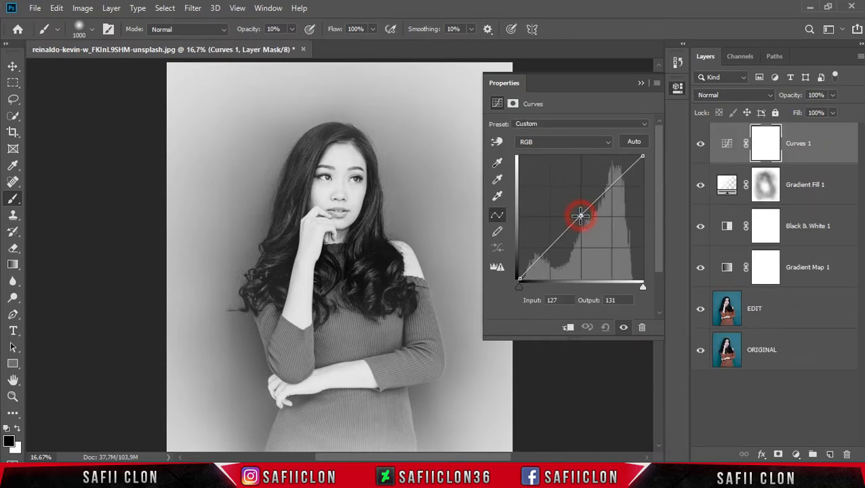
left_click(547, 300)
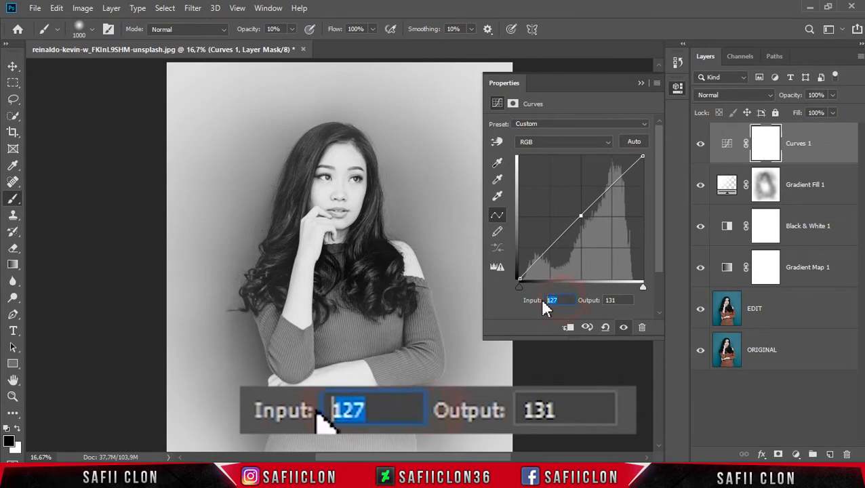
type("123")
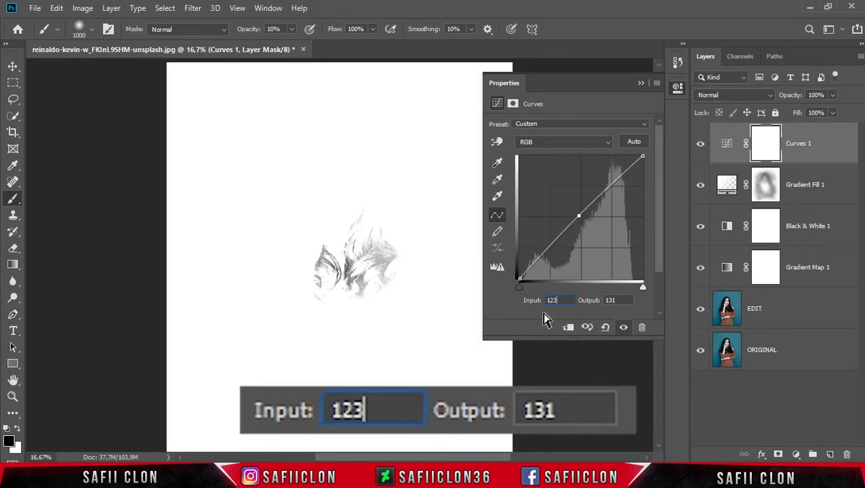
left_click(620, 300)
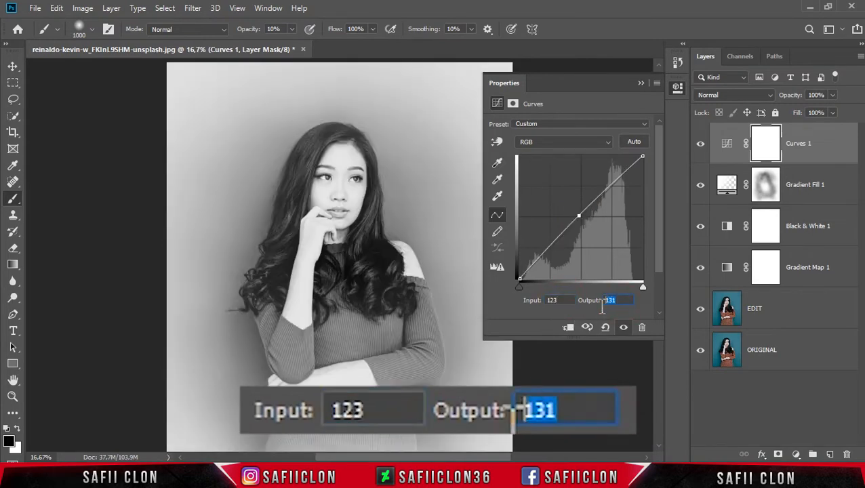
type("135")
Add a shadow point to the RGB curve at input 63 and output 62
left_click_drag(547, 249, 551, 249)
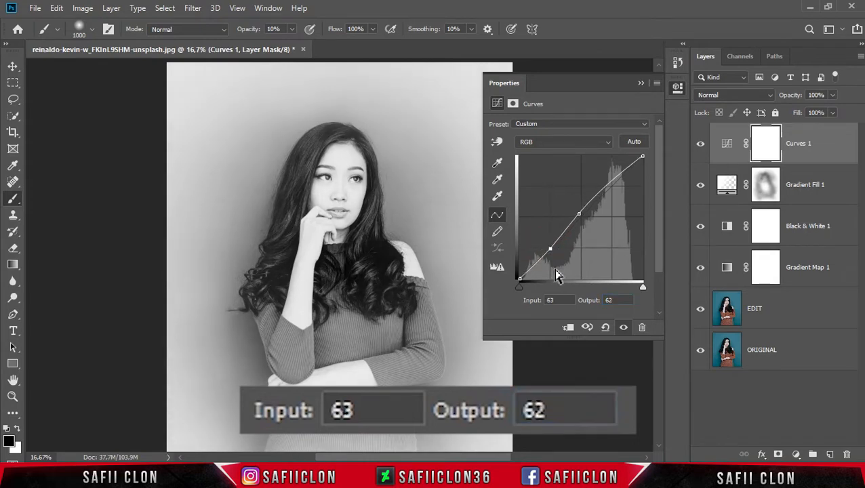
Raise the RGB curve's black point to output 12 at input 0 and compare the image with and without the Curves layer
left_click(518, 278)
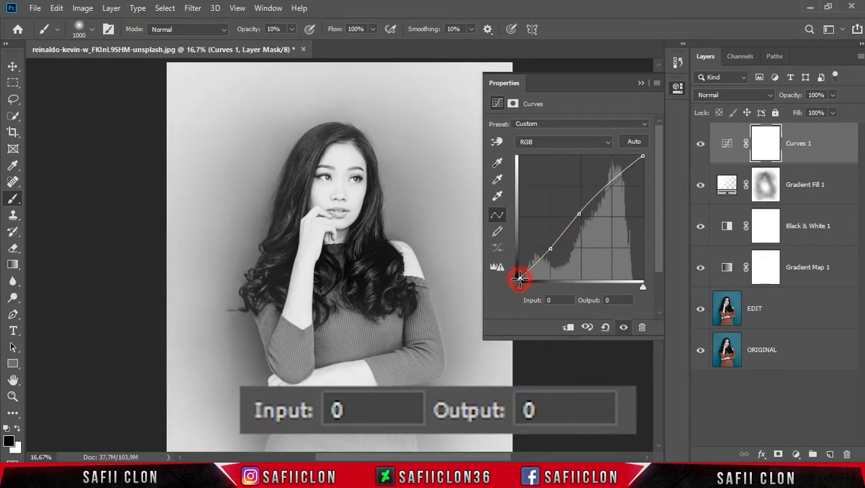
left_click(551, 299)
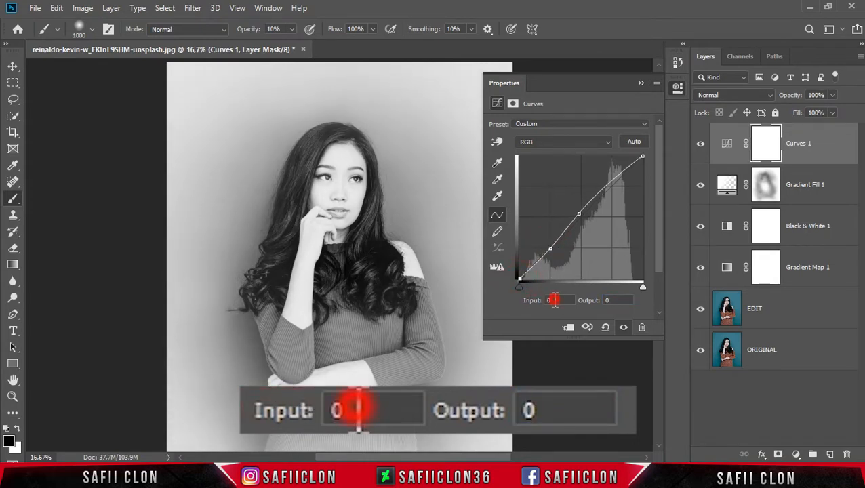
left_click(610, 301)
type("12")
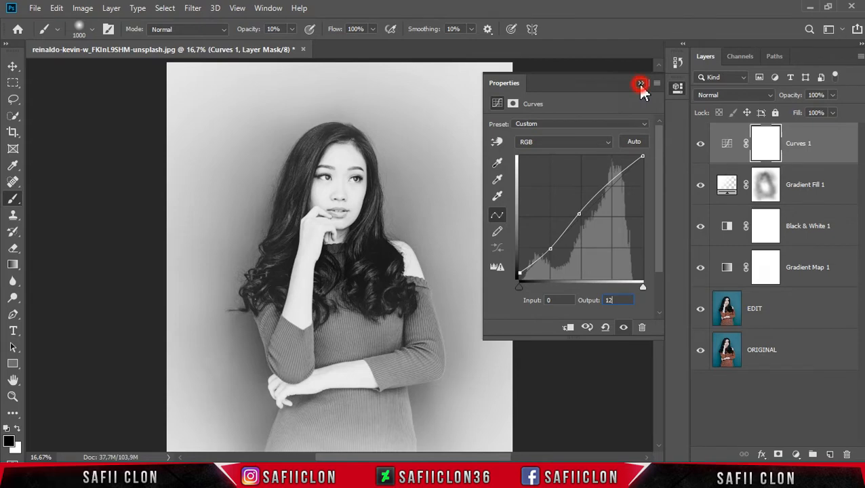
left_click(641, 83)
left_click(700, 144)
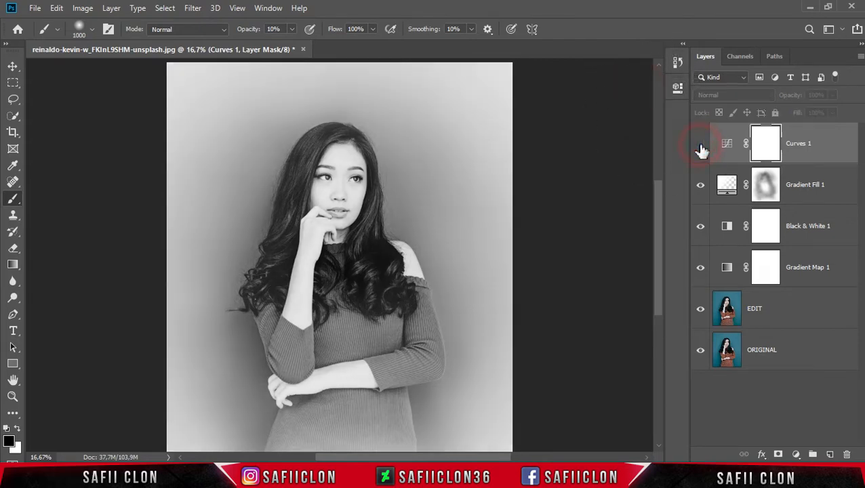
left_click(700, 144)
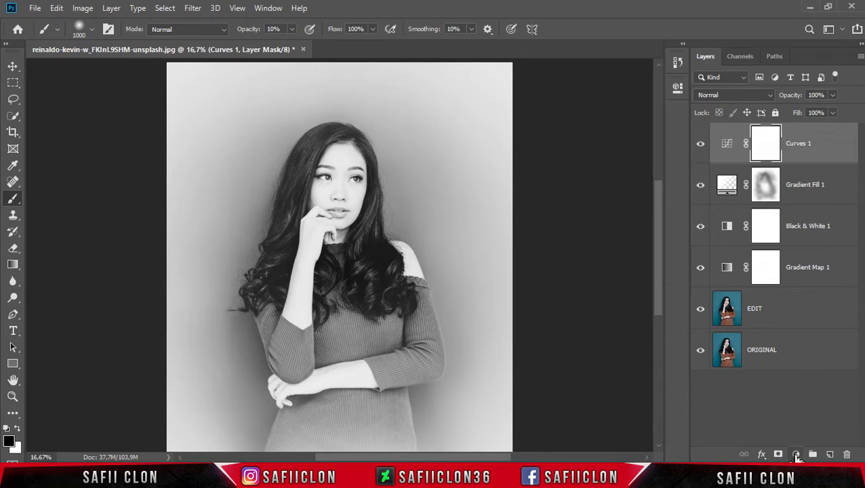
Add a Levels adjustment layer above the Curves layer
left_click(796, 455)
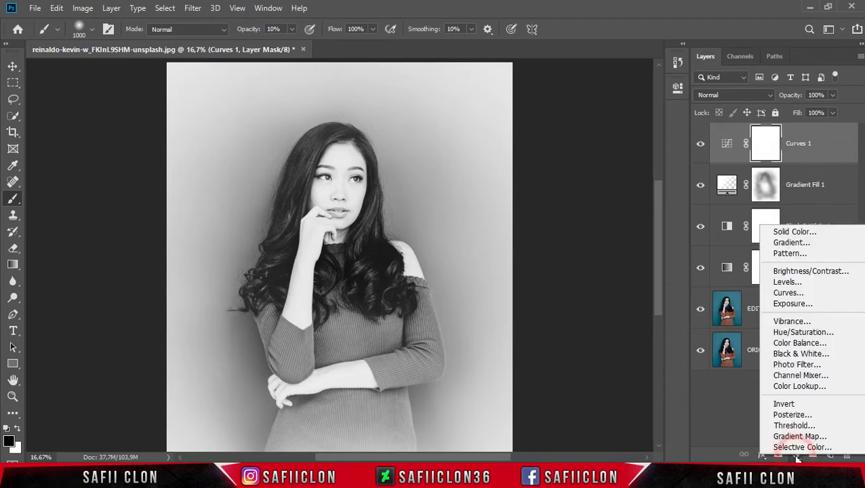
left_click(786, 282)
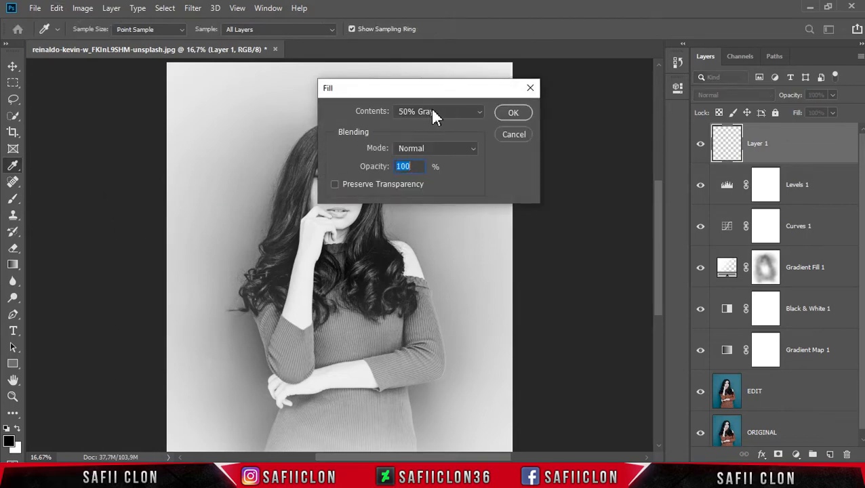
Fill the new empty layer above Levels with 50% Gray and set its blend mode to Soft Light
left_click(423, 113)
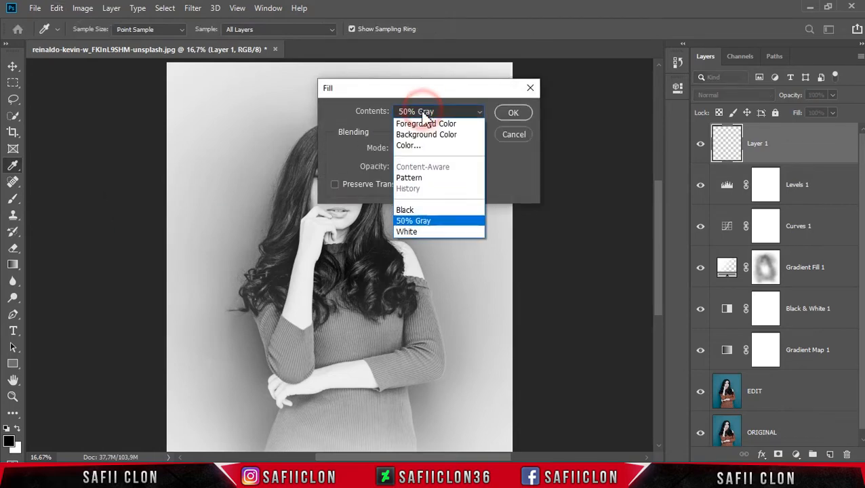
left_click(421, 221)
left_click(512, 114)
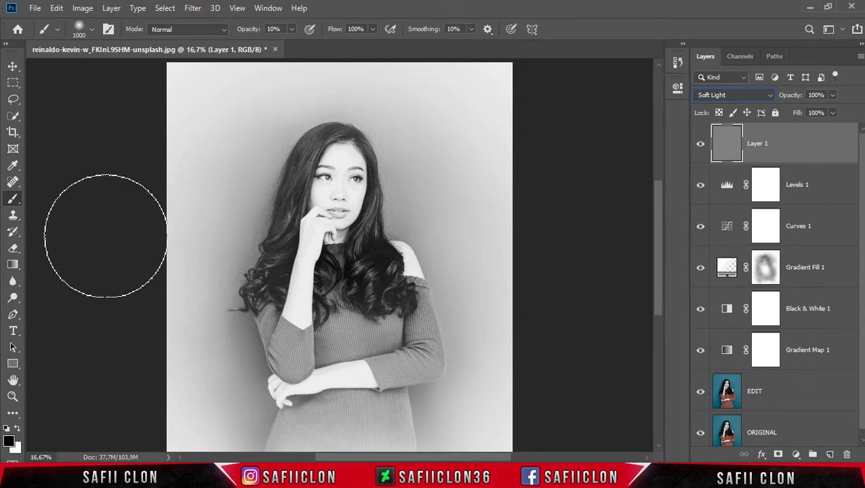
Burn the bridge and side of the nose on the gray layer, using Midtones range, 18% exposure and a brush reduced to 90
left_click(13, 298)
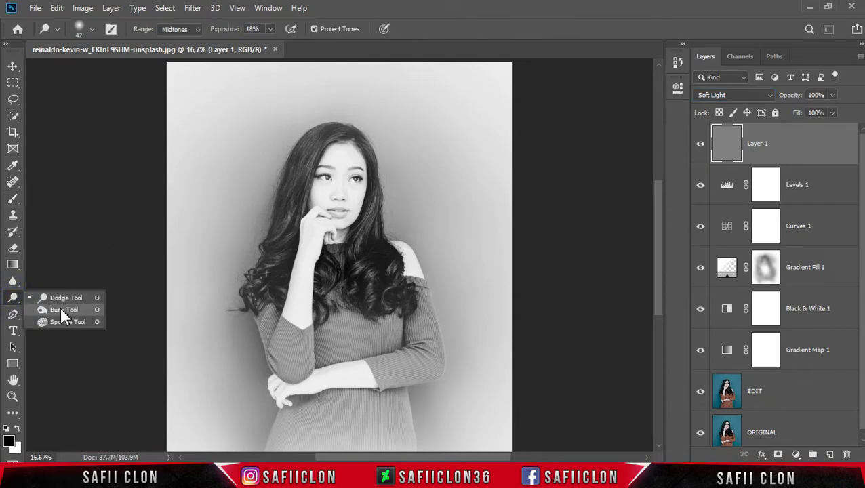
left_click(69, 309)
scroll(416, 220, "up", 1)
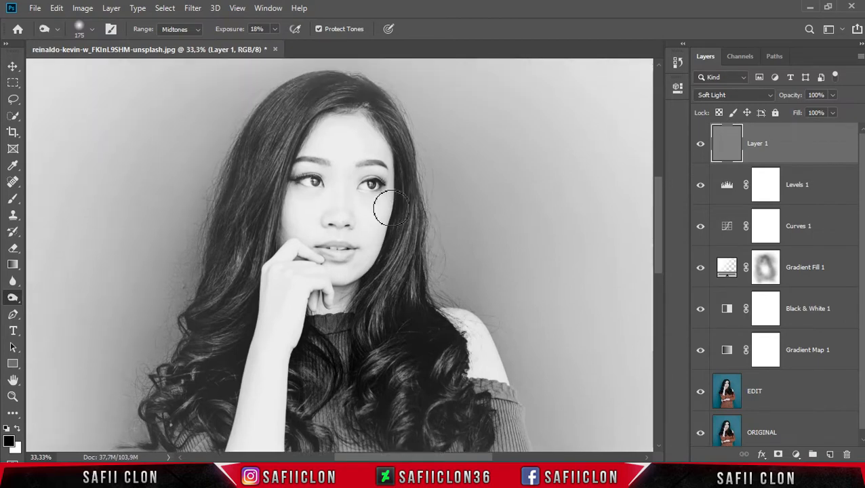
left_click_drag(325, 174, 331, 211)
left_click_drag(329, 175, 331, 216)
key("[")
left_click_drag(333, 177, 330, 219)
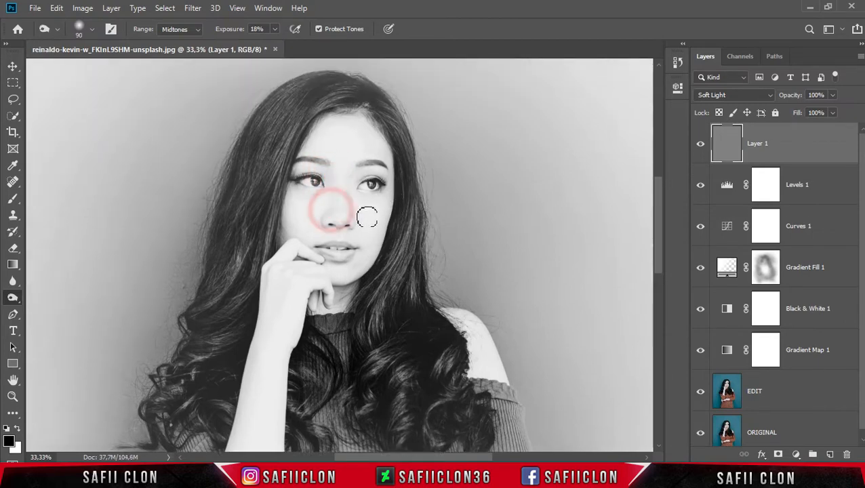
Burn the eyebrow and upper eyelid of the eye beside the long hair with a brush of about 60
key("ctrl+plus")
scroll(363, 218, "up", 2)
key("]")
key("]")
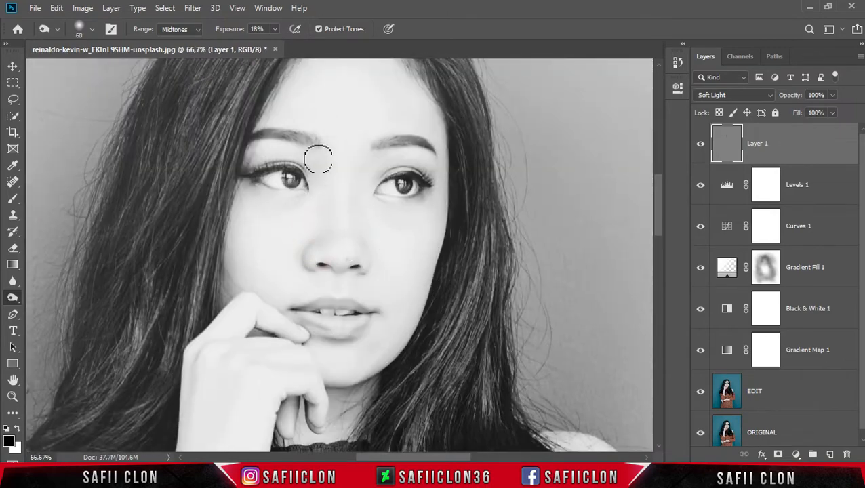
left_click_drag(309, 140, 261, 137)
left_click_drag(245, 171, 296, 143)
key("]")
key("]")
key("]")
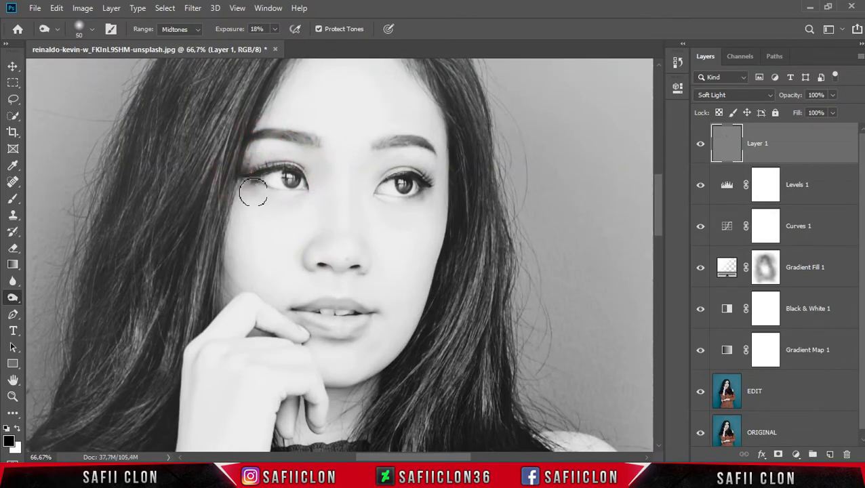
Burn the cheek edge, the raised finger, the area beneath the lower lip, the jawline and the neck with small brushes
left_click_drag(225, 212, 240, 270)
left_click_drag(257, 328, 294, 306)
key("[")
key("[")
key("[")
left_click_drag(357, 335, 334, 351)
left_click_drag(411, 328, 406, 341)
key("]")
key("]")
left_click_drag(366, 396, 379, 366)
Burn the tip and wings of the nose, the upper lip area and the shadow between the nose and the other eye
left_click_drag(356, 242, 362, 260)
left_click_drag(359, 272, 359, 236)
mouse_move(313, 261)
left_mouse_down()
mouse_move(328, 268)
mouse_move(340, 296)
mouse_move(307, 274)
left_mouse_up()
key("[")
key("[")
key("[")
left_click_drag(369, 297, 361, 284)
left_click_drag(291, 295, 312, 278)
left_click_drag(362, 178, 360, 196)
mouse_move(396, 161)
left_mouse_down()
mouse_move(441, 179)
mouse_move(397, 205)
left_mouse_up()
Burn along the side of the face, the forehead and the hairline with a larger brush
key("]")
key("]")
key("]")
mouse_move(444, 171)
left_mouse_down()
mouse_move(433, 131)
mouse_move(413, 112)
mouse_move(286, 118)
left_mouse_up()
scroll(432, 116, "up", 1)
key("]")
key("]")
key("]")
key("]")
mouse_move(405, 153)
left_mouse_down()
mouse_move(321, 150)
mouse_move(385, 133)
left_mouse_up()
Burn fine shadows around the eyes and along the nose bridge with a small brush
key("[")
key("[")
key("[")
key("[")
key("[")
key("[")
mouse_move(386, 202)
left_mouse_down()
mouse_move(429, 207)
mouse_move(382, 216)
left_mouse_up()
mouse_move(355, 245)
left_mouse_down()
mouse_move(355, 265)
mouse_move(346, 265)
left_mouse_up()
key("]")
mouse_move(309, 220)
left_mouse_down()
mouse_move(303, 237)
mouse_move(363, 239)
left_mouse_up()
Burn the finer contours of the lower nose and mouth area, adjusting the brush size between strokes
scroll(330, 287, "down", 2)
key("[")
left_click(328, 222)
left_click_drag(355, 270, 376, 273)
key("]")
key("]")
key("]")
left_click_drag(315, 270, 292, 270)
Burn the neck, the fingers and back of the raised hand, and the edge of its forearm with a small brush
scroll(389, 200, "down", 3)
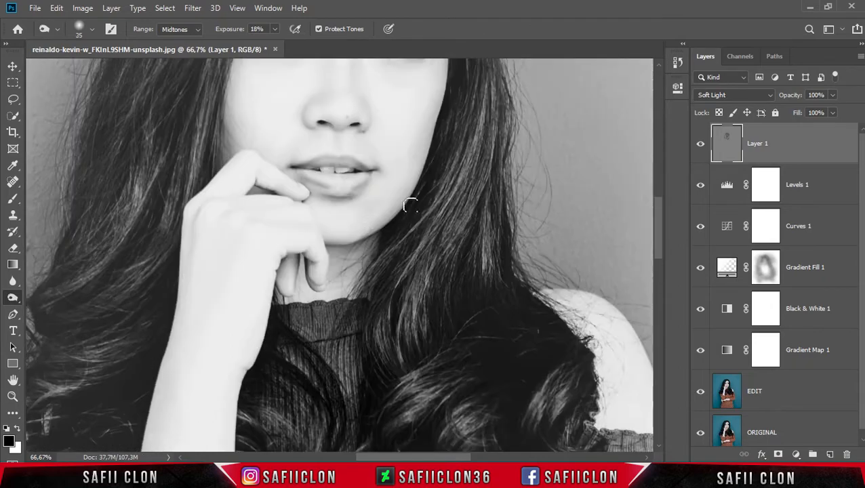
left_click_drag(362, 265, 343, 275)
key("[")
key("[")
left_click_drag(288, 190, 202, 220)
mouse_move(187, 282)
left_mouse_down()
mouse_move(195, 226)
mouse_move(216, 294)
left_mouse_up()
key("]")
mouse_move(226, 256)
left_mouse_down()
mouse_move(323, 231)
mouse_move(290, 298)
left_mouse_up()
left_click_drag(260, 345, 237, 420)
Burn the edges of the arms lower in the portrait, enlarging the brush for the wider areas
scroll(230, 326, "down", 8)
key("ctrl+minus")
key("]")
key("]")
mouse_move(141, 351)
left_mouse_down()
mouse_move(168, 270)
mouse_move(157, 229)
left_mouse_up()
key("[")
mouse_move(254, 299)
left_mouse_down()
mouse_move(250, 338)
mouse_move(263, 403)
left_mouse_up()
Enlarge the Burn brush to 175 and darken the sweater along the upper edge of the crossed forearm
scroll(226, 418, "down", 2)
key("]")
key("]")
key("]")
key("]")
key("]")
scroll(220, 284, "down", 2)
key("]")
key("]")
key("]")
key("]")
mouse_move(468, 284)
left_mouse_down()
mouse_move(389, 290)
mouse_move(266, 324)
mouse_move(279, 307)
left_mouse_up()
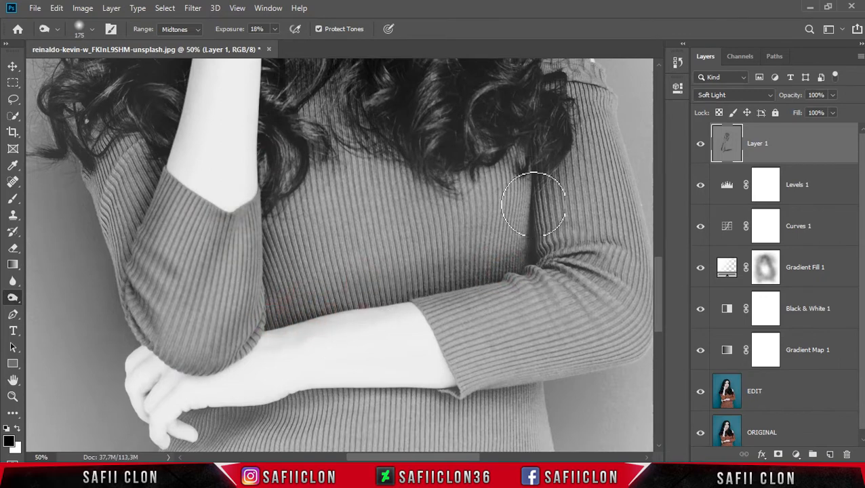